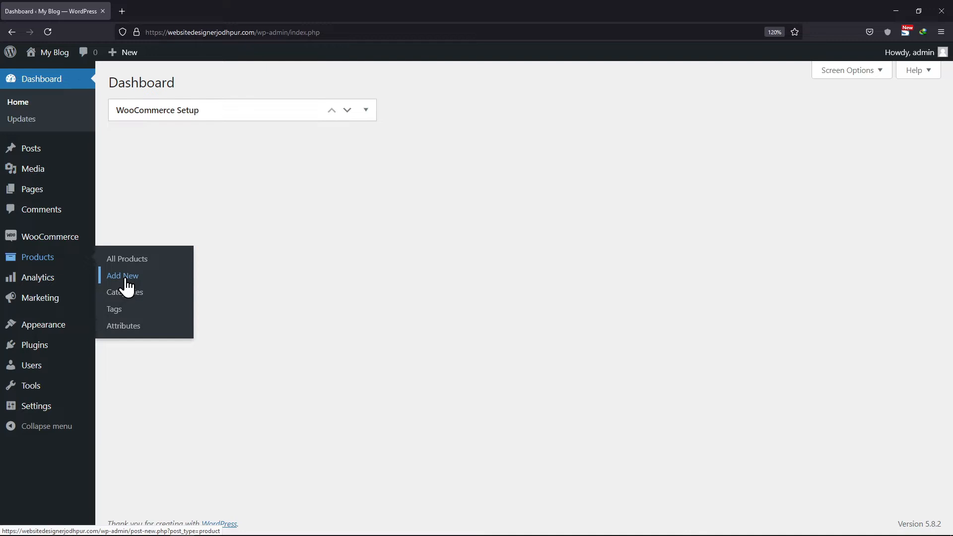
Start a new product and name it "Elephant".
click(127, 286)
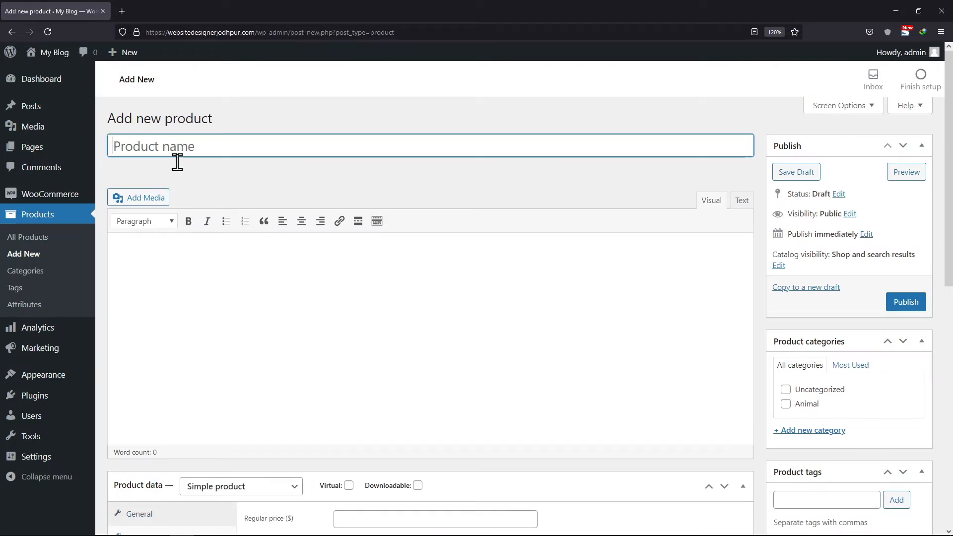
text(a)
key(BackSpace)
text(Ele)
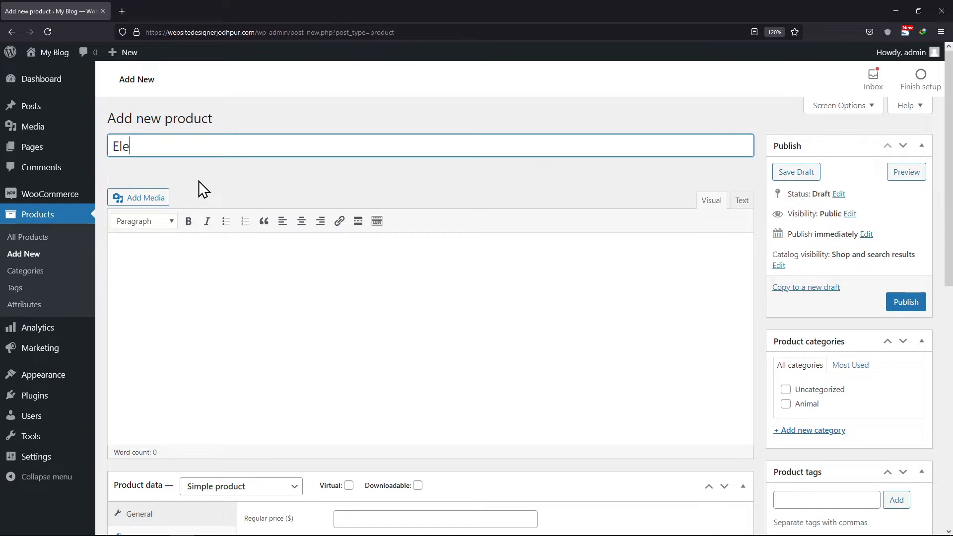
text(phant)
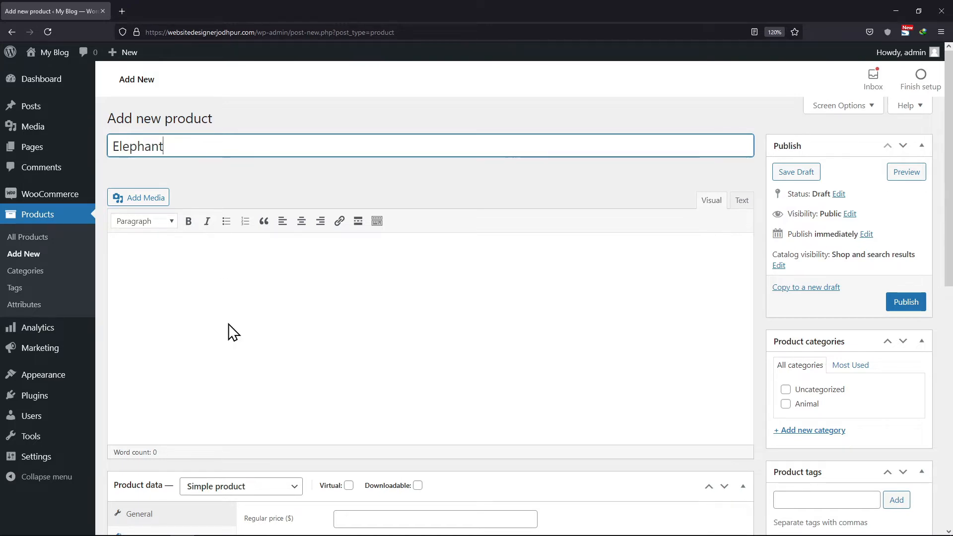
click(234, 334)
Write "It has 4 legs & 1 head." as the product short description.
scroll(255, 333, down, 2)
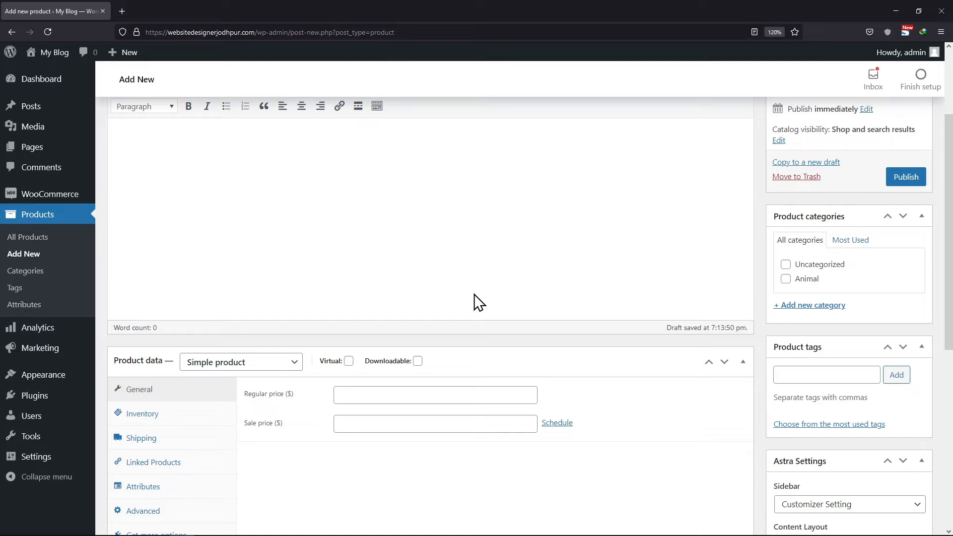
click(394, 395)
scroll(376, 284, down, 2)
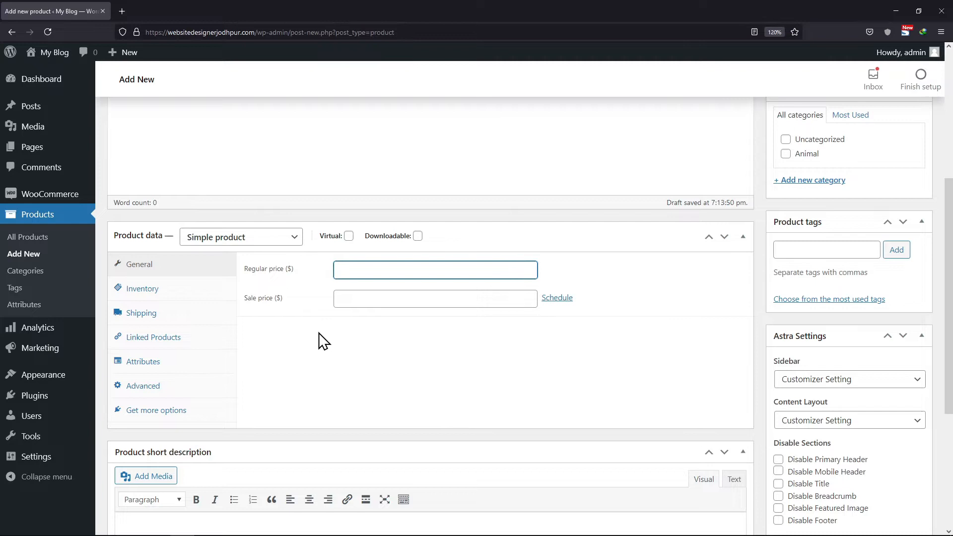
scroll(328, 342, down, 1)
scroll(335, 350, down, 2)
click(307, 355)
text(It has 3)
key(BackSpace)
key(BackSpace)
text(4 legs ^)
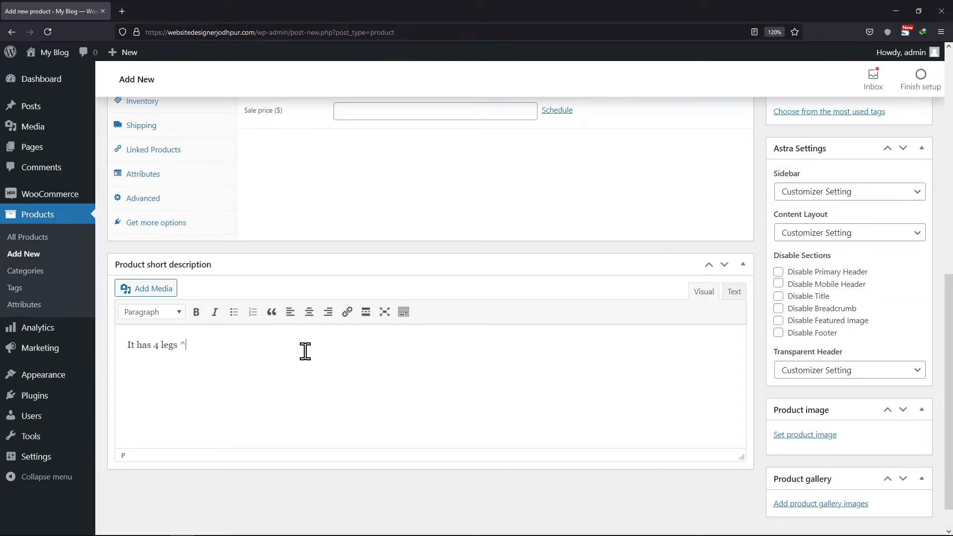
key(BackSpace)
text(& 1 head.)
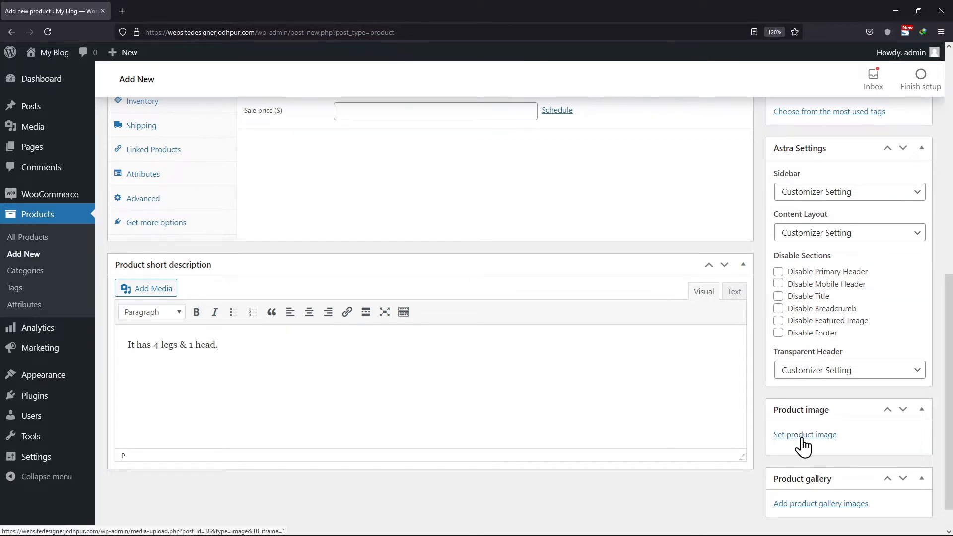
Set the product image to the elephant photo from the Media Library.
click(804, 435)
click(58, 100)
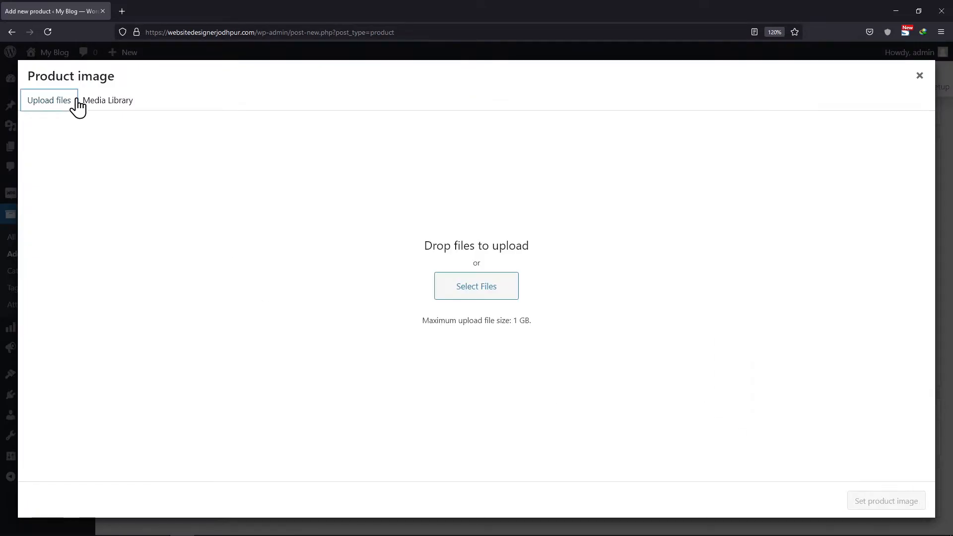
click(110, 104)
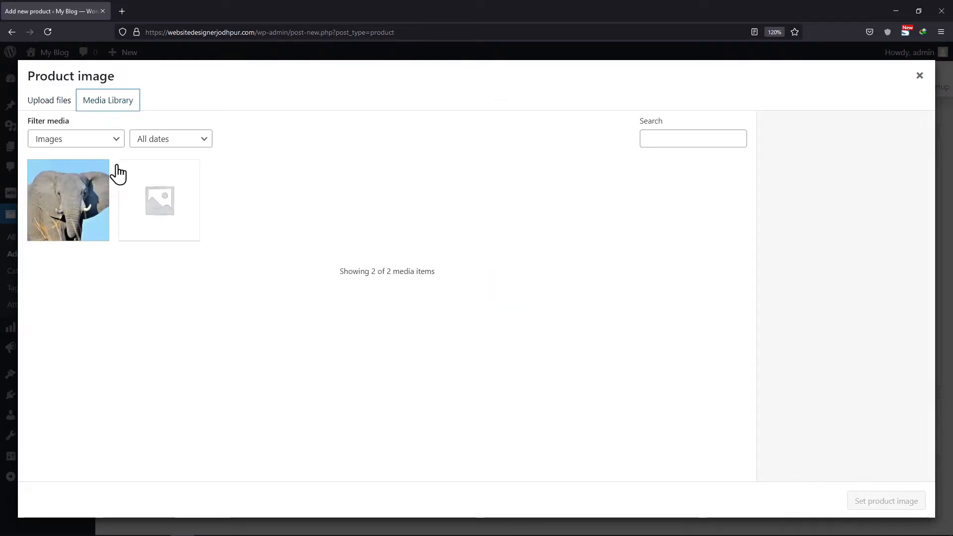
click(105, 172)
click(855, 500)
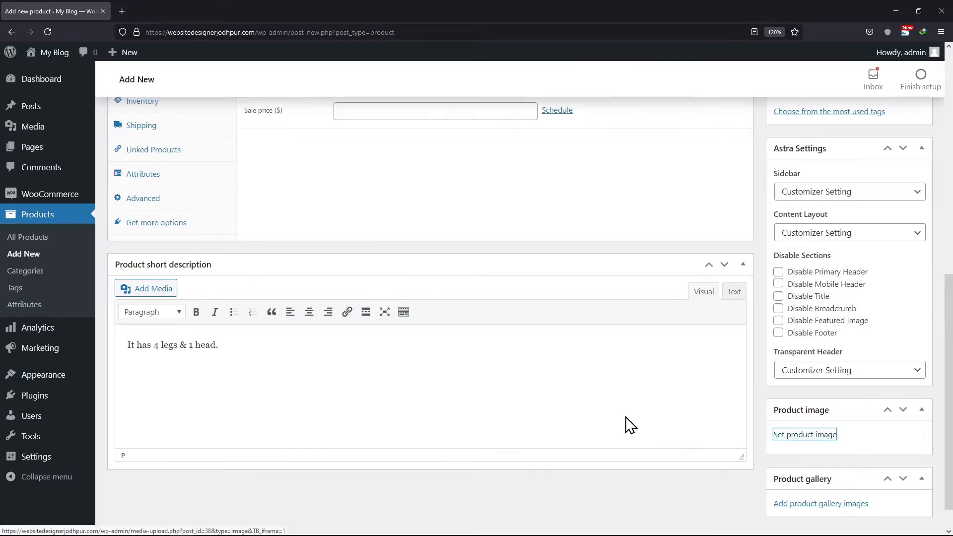
Change the product type in the product data to Variable product.
scroll(611, 392, down, 3)
scroll(612, 392, up, 6)
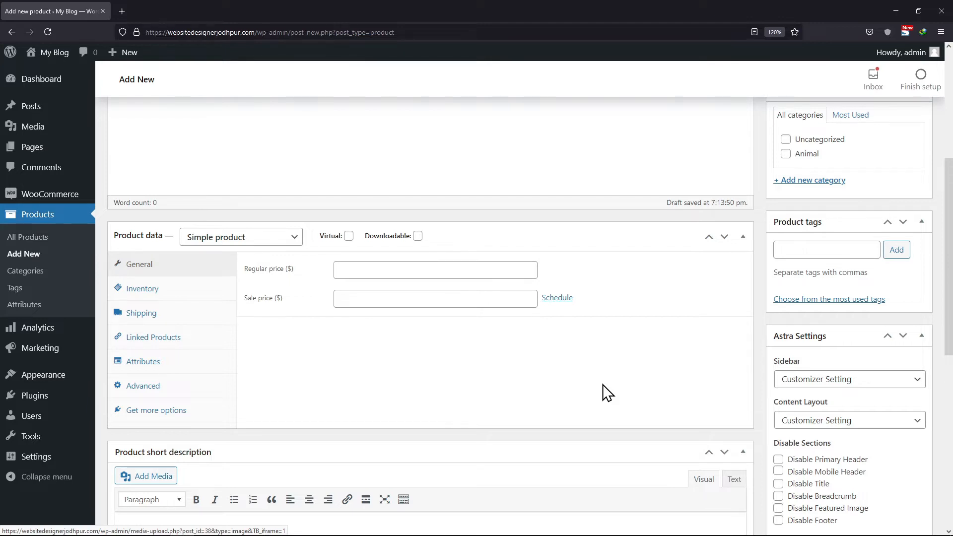
click(262, 238)
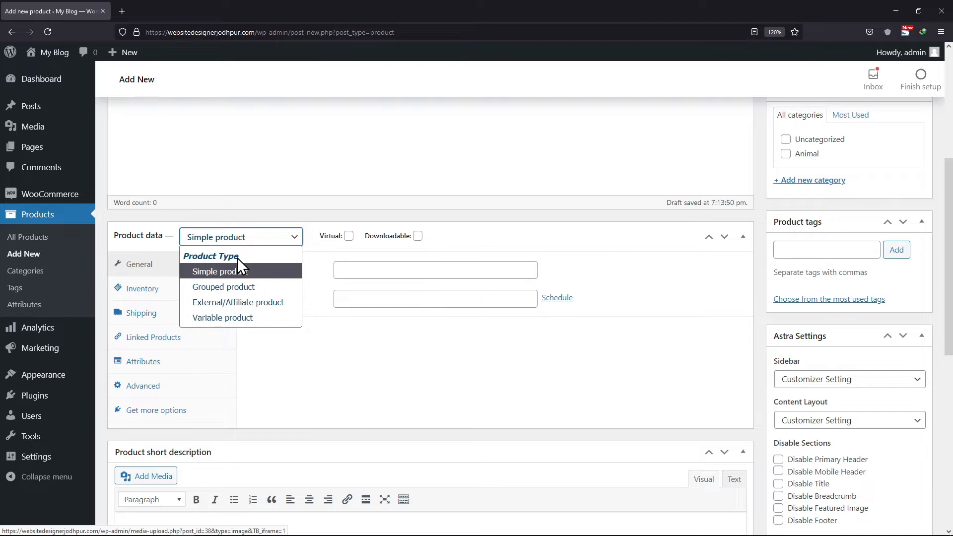
click(218, 320)
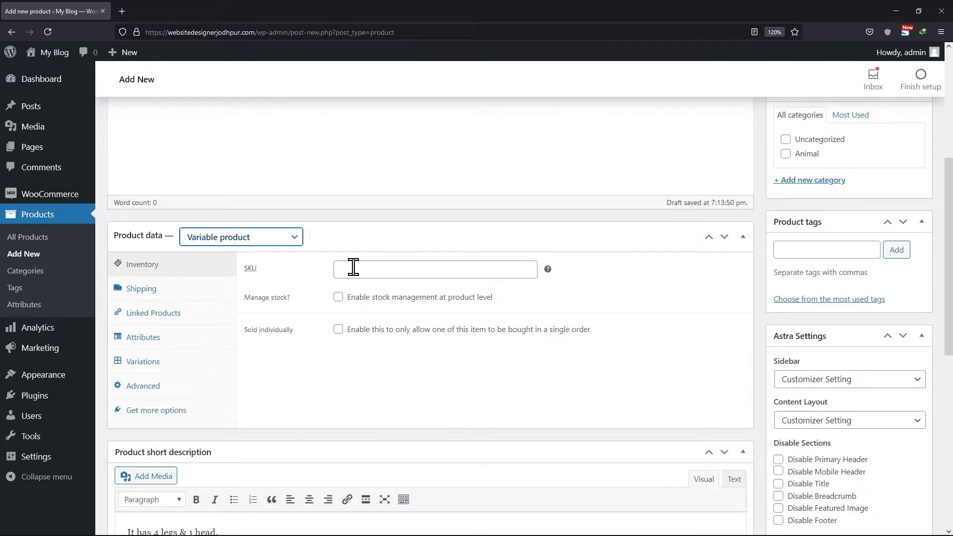
Add and save a custom attribute "Color" with values Green|Red|blue, enabled for use in variations.
click(180, 342)
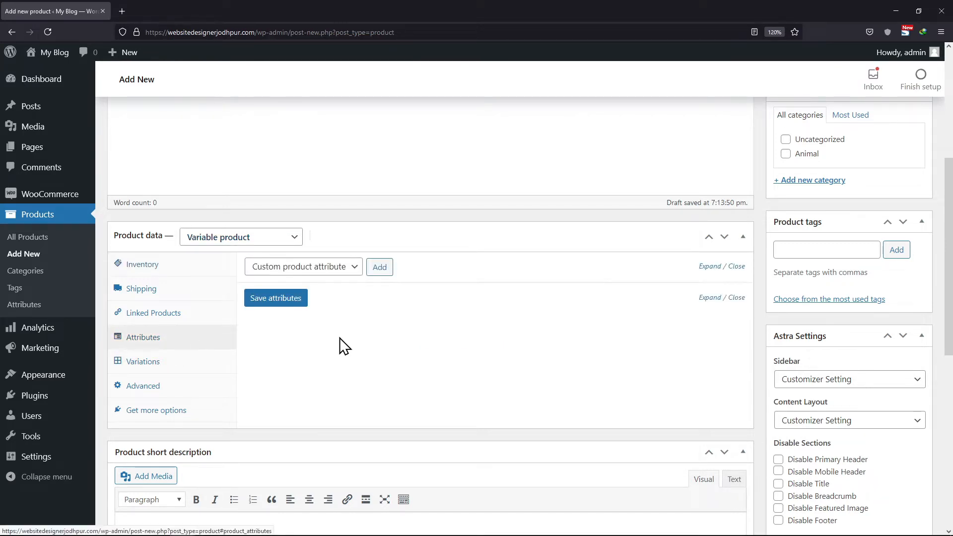
click(382, 272)
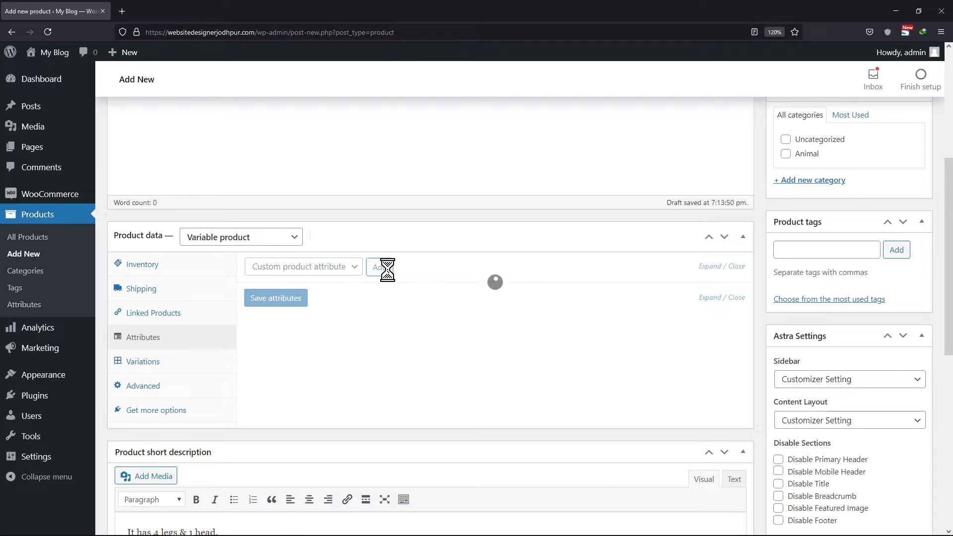
click(298, 340)
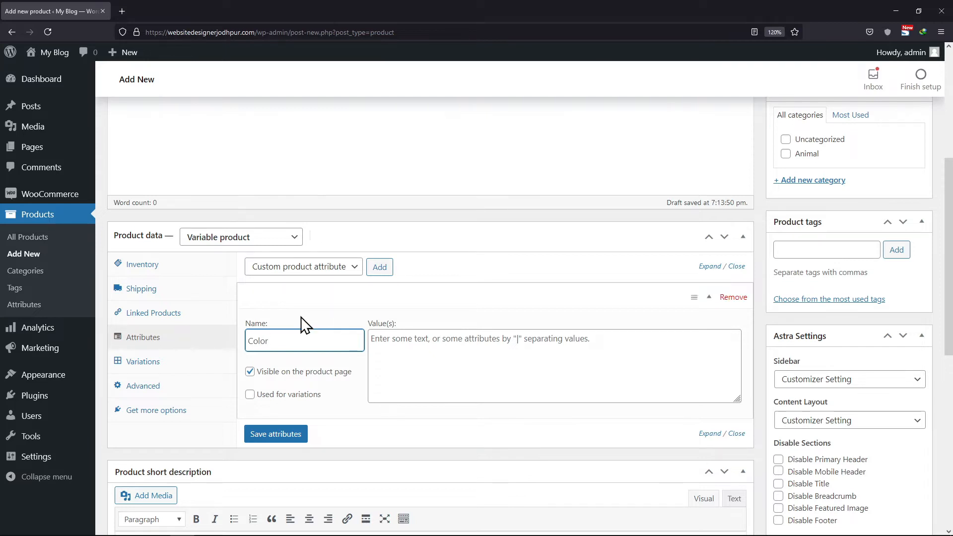
click(250, 394)
click(402, 361)
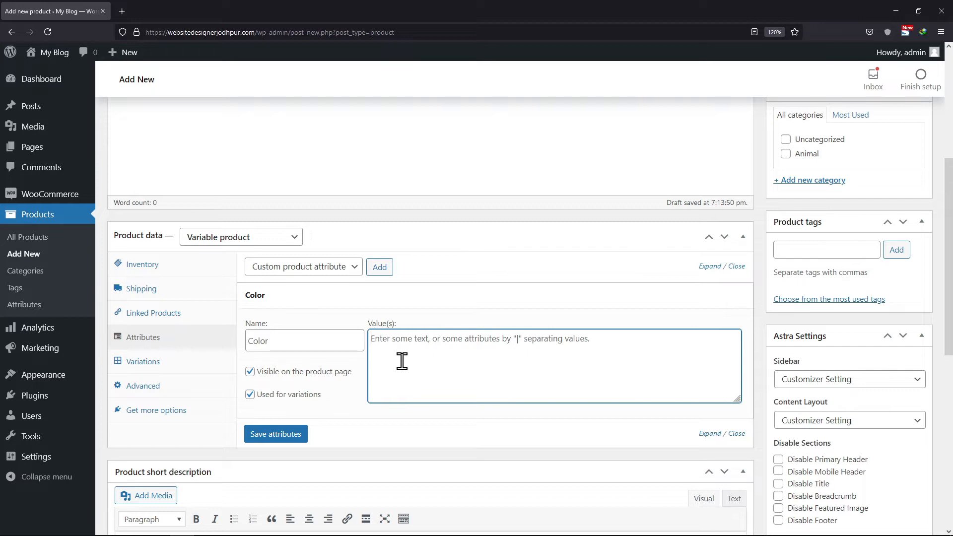
text(Green|Re)
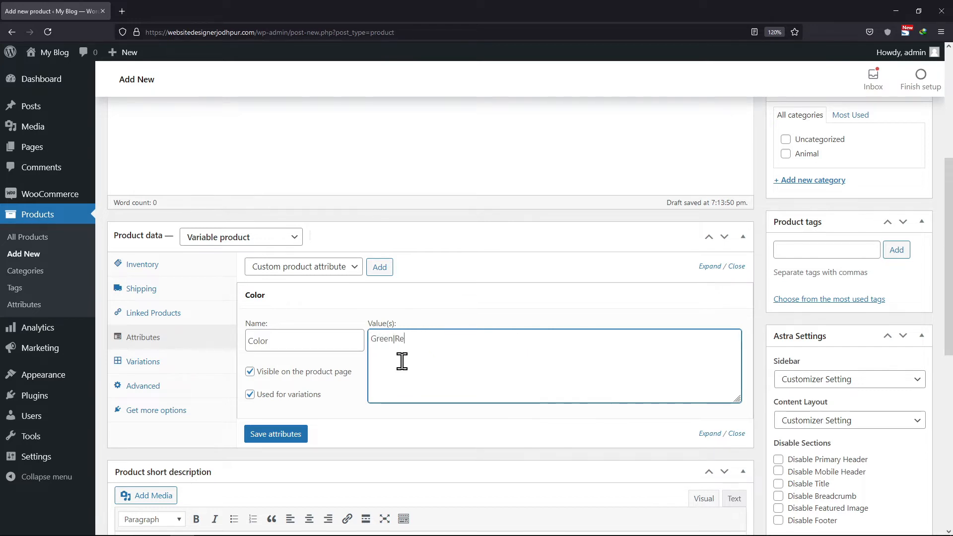
text(d|blue)
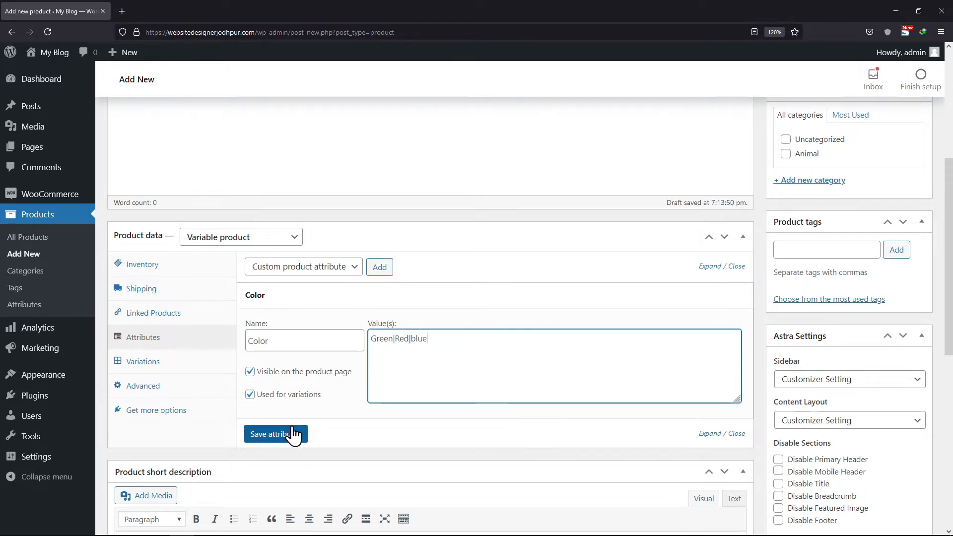
click(290, 436)
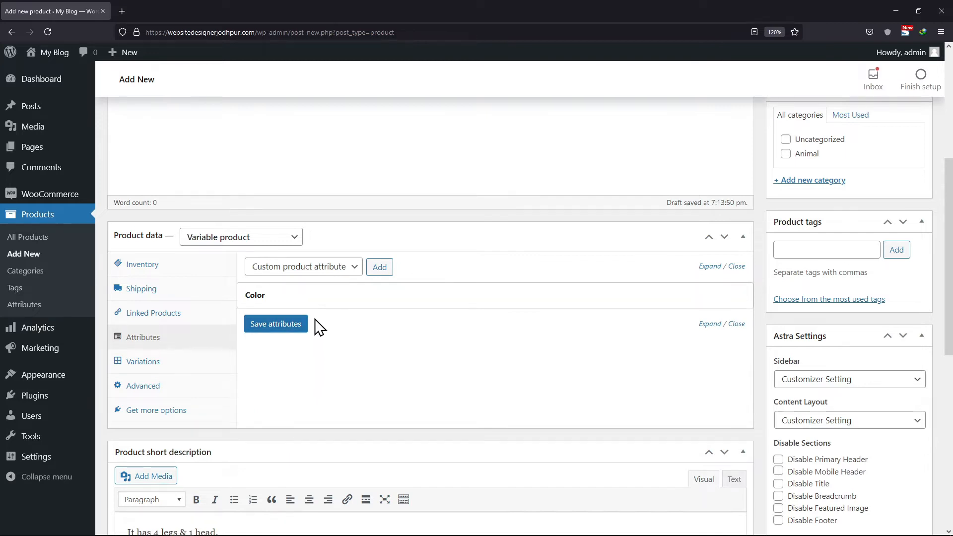
Add and save a custom attribute "Size" with values Big|Medium|Small, enabled for use in variations.
click(375, 273)
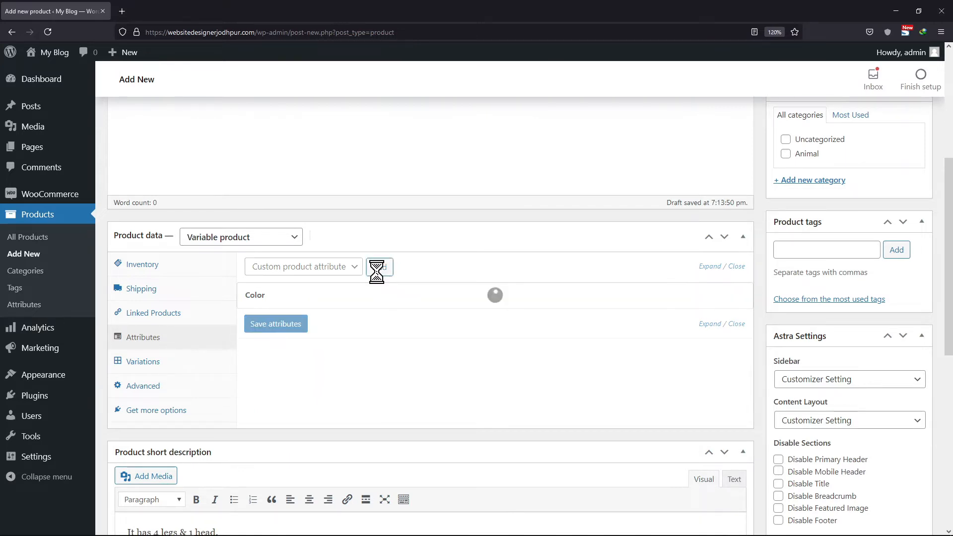
click(302, 362)
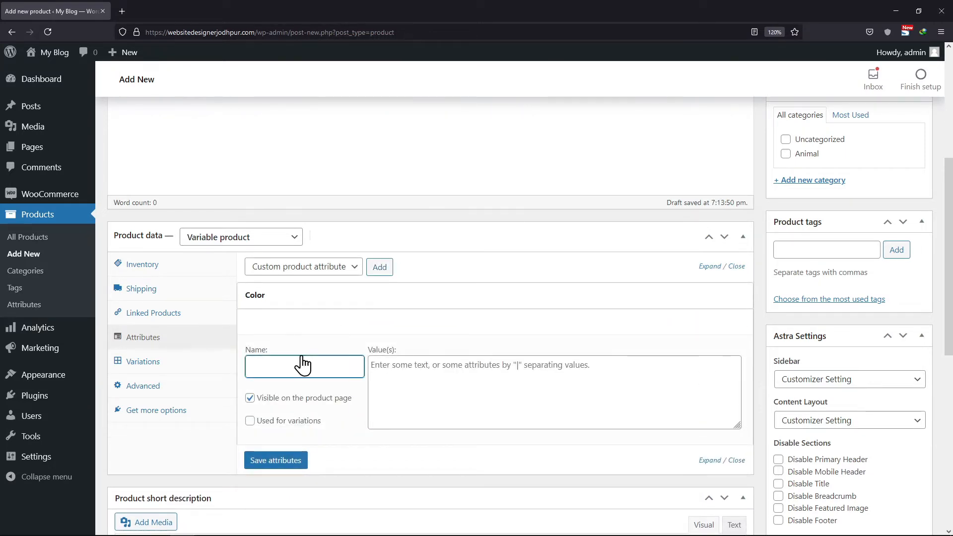
text(size)
click(429, 367)
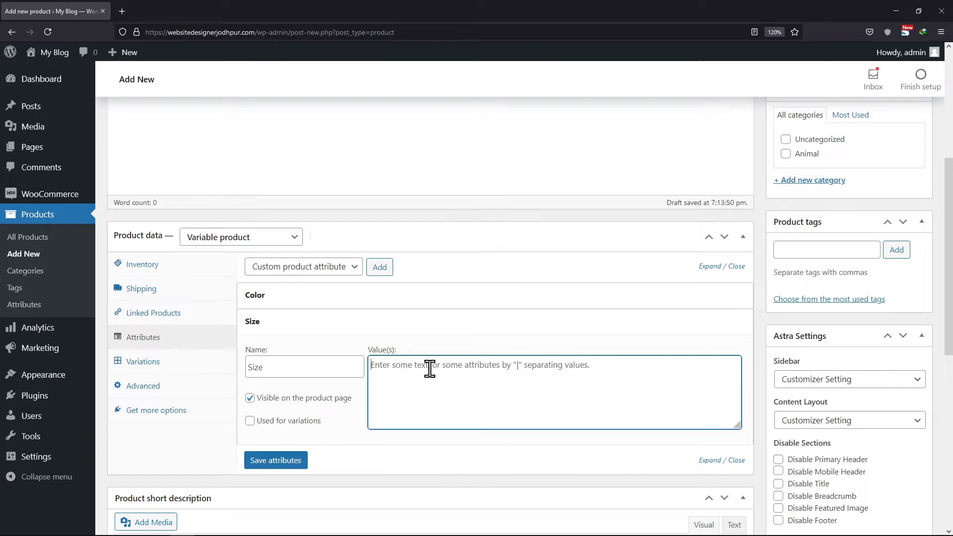
text(Big)
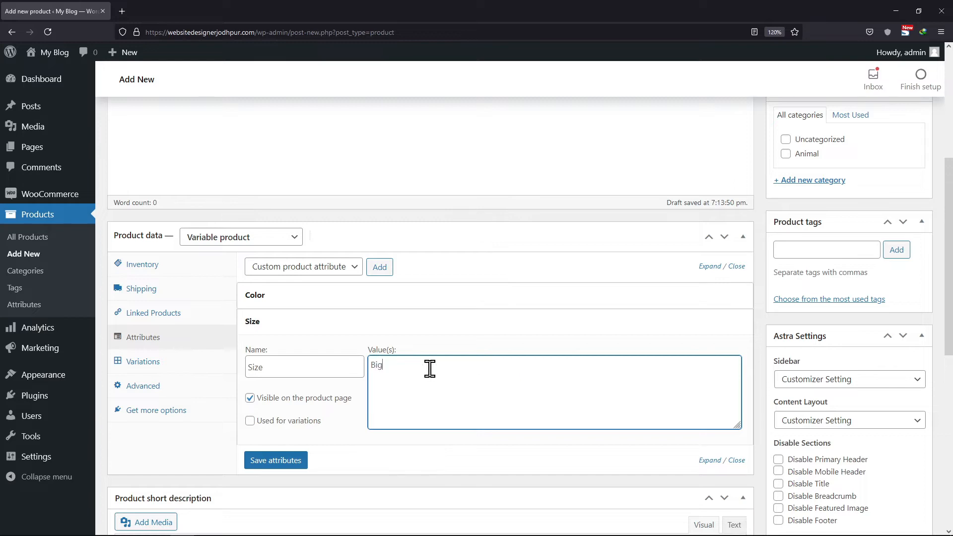
text(|Medium|Small)
click(250, 422)
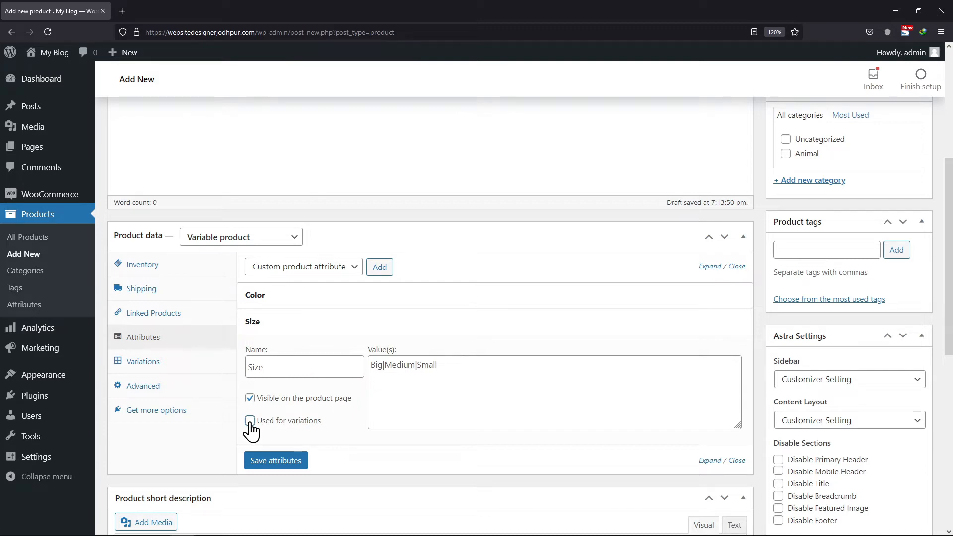
click(249, 421)
click(275, 461)
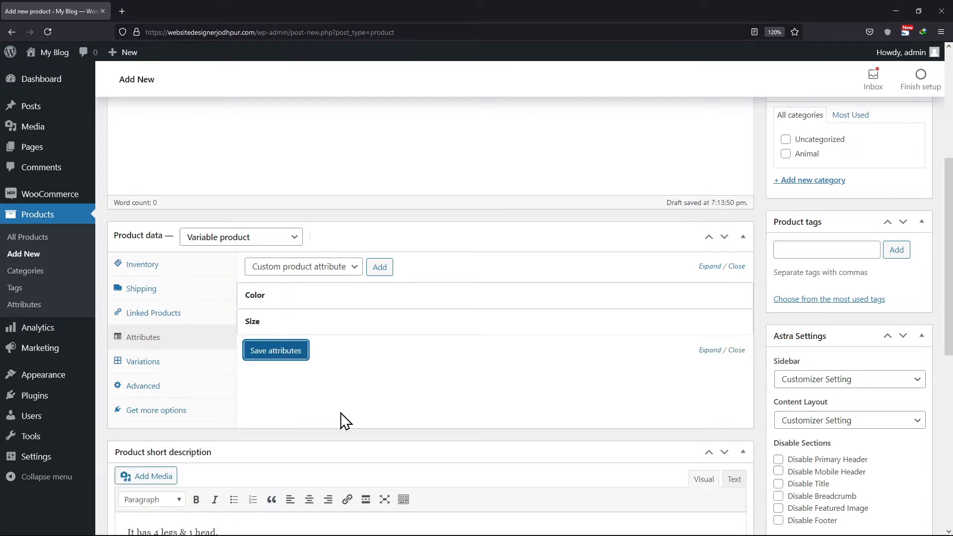
click(290, 354)
Create the product's variations from all attributes and accept the confirmation.
click(165, 366)
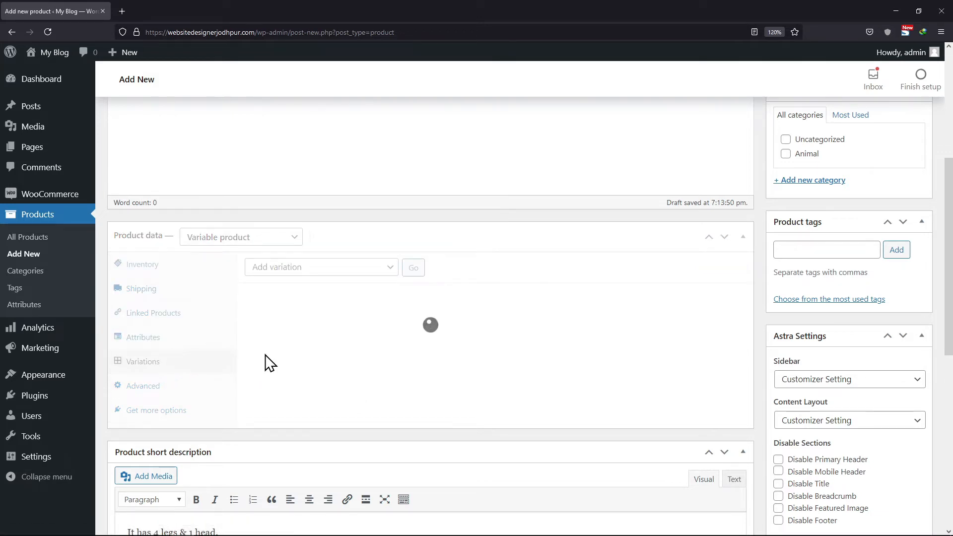
click(371, 273)
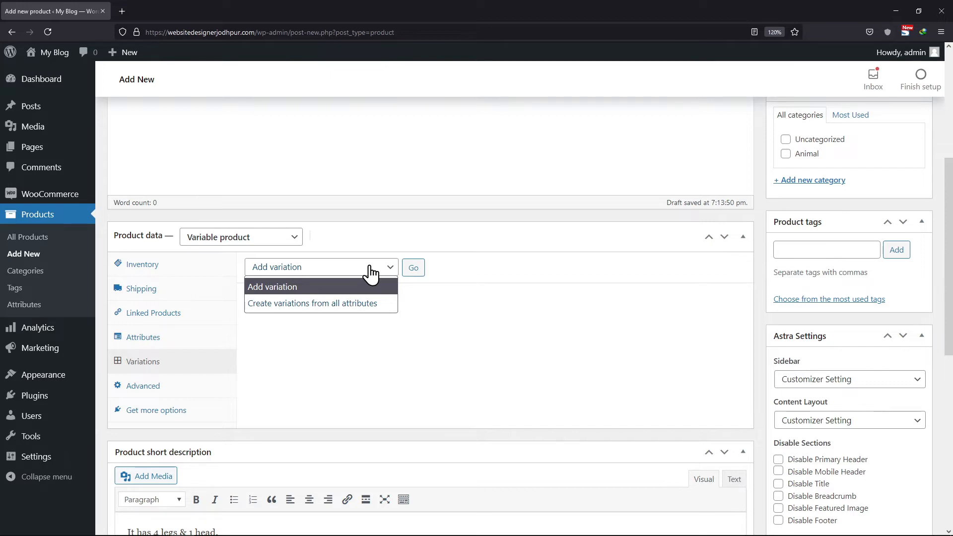
click(360, 304)
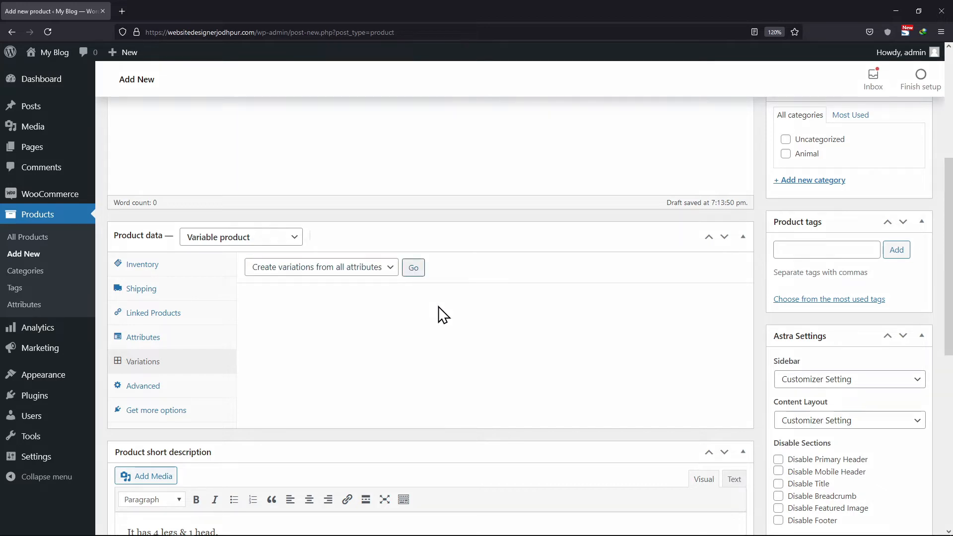
click(521, 315)
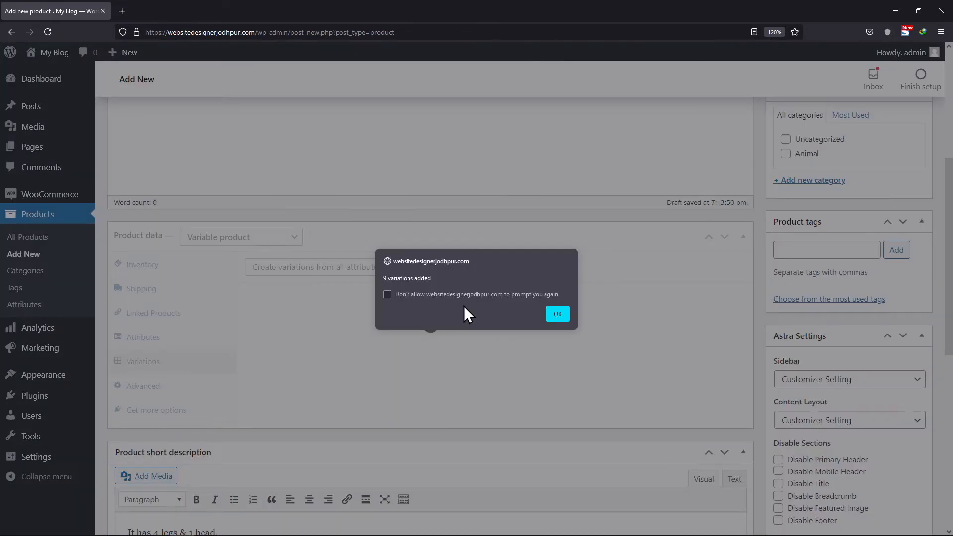
click(549, 313)
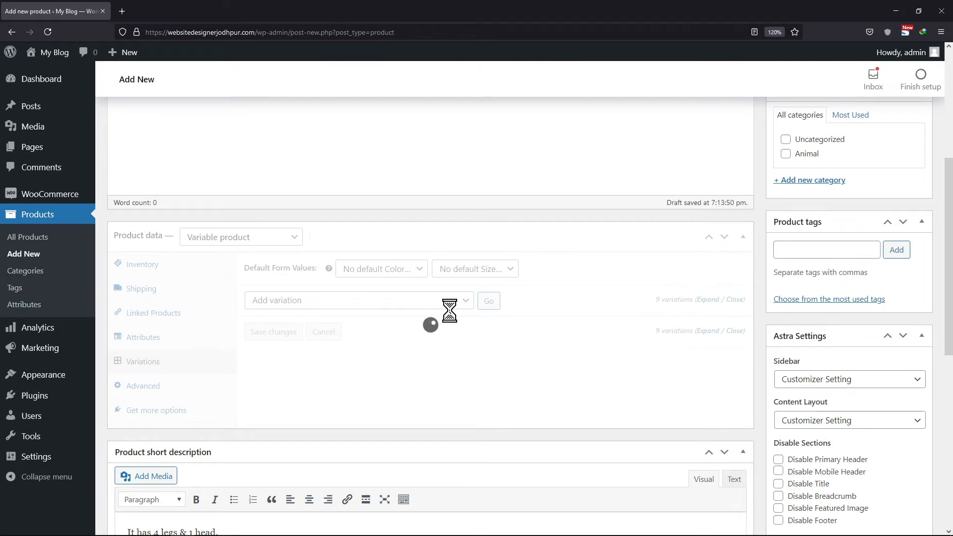
Set the regular price to 500 for the Green Big variation and 555 for the Green Medium variation.
scroll(451, 320, down, 1)
scroll(451, 321, down, 3)
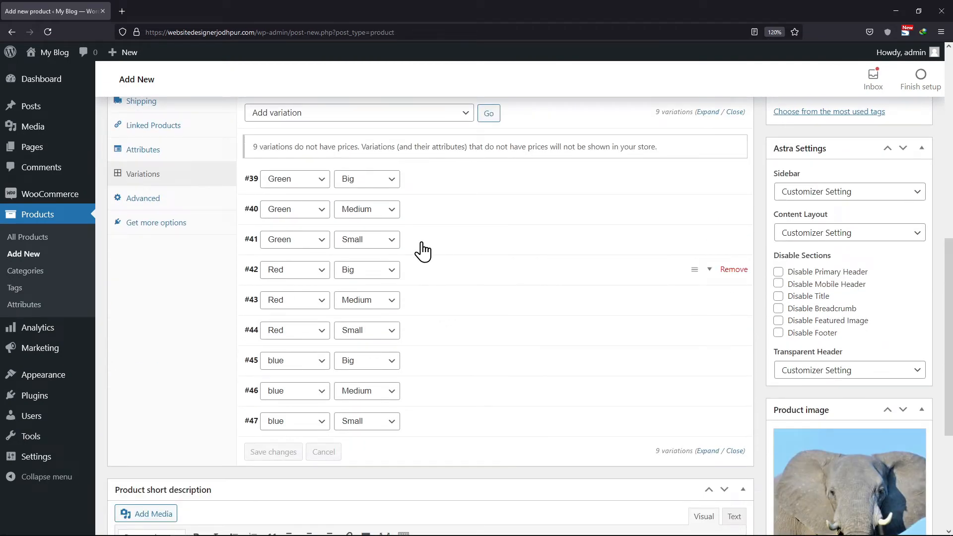
click(436, 189)
click(343, 319)
text(500)
click(431, 187)
click(415, 217)
click(328, 345)
text(555)
click(440, 213)
Set the regular price to 540 for both the Green Small and Red Big variations.
click(415, 241)
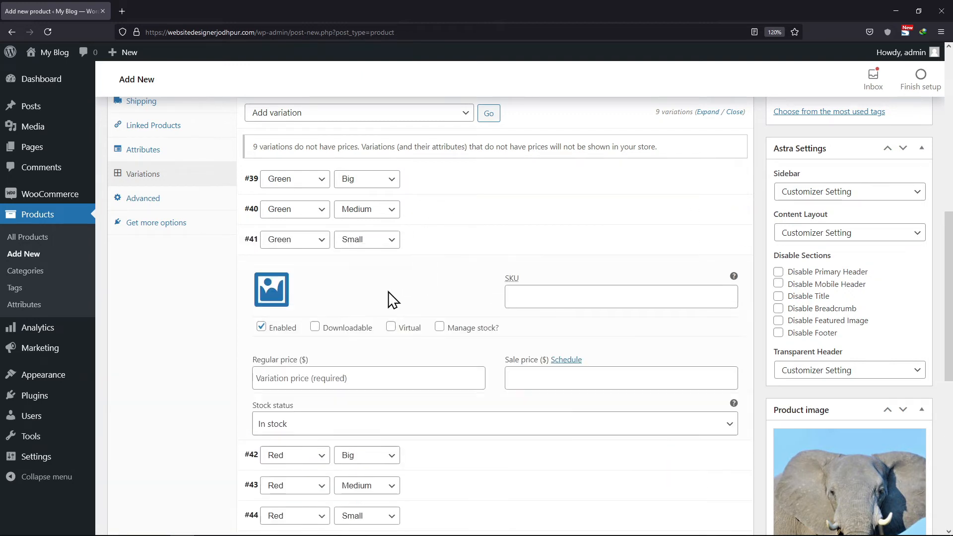
click(316, 378)
text(540)
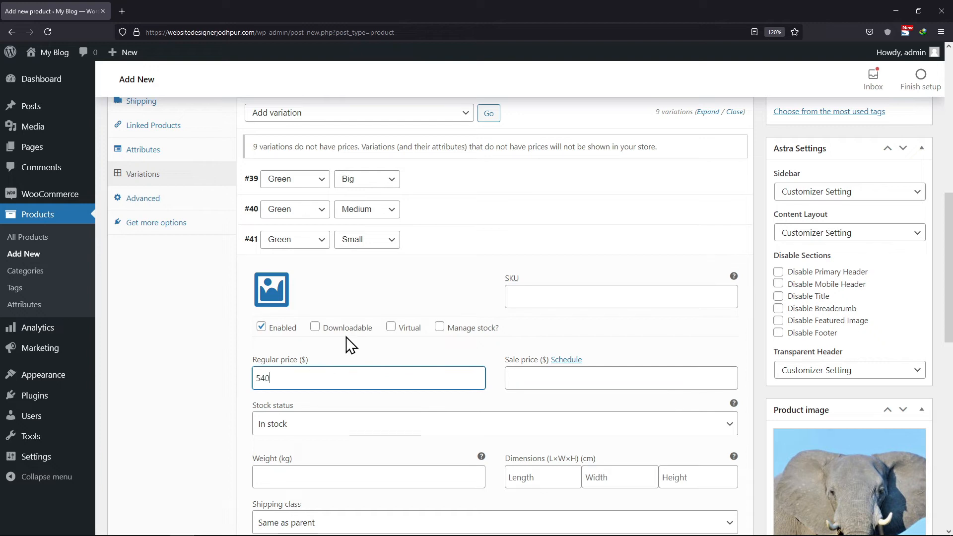
click(433, 241)
click(432, 271)
click(327, 407)
text(540)
click(433, 272)
Fill in the regular prices for the Red Medium, Red Small and blue Big variations.
click(434, 304)
click(434, 306)
click(438, 333)
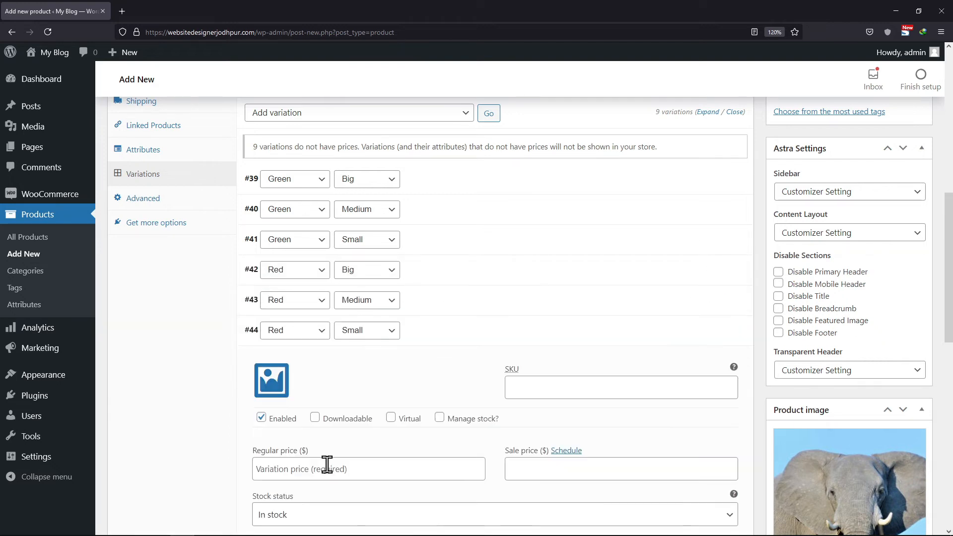
click(422, 335)
click(418, 368)
scroll(377, 378, down, 2)
click(311, 376)
click(419, 237)
Set the regular price to 350 for the blue Medium variation and save the variation changes.
click(414, 274)
click(352, 397)
text(350)
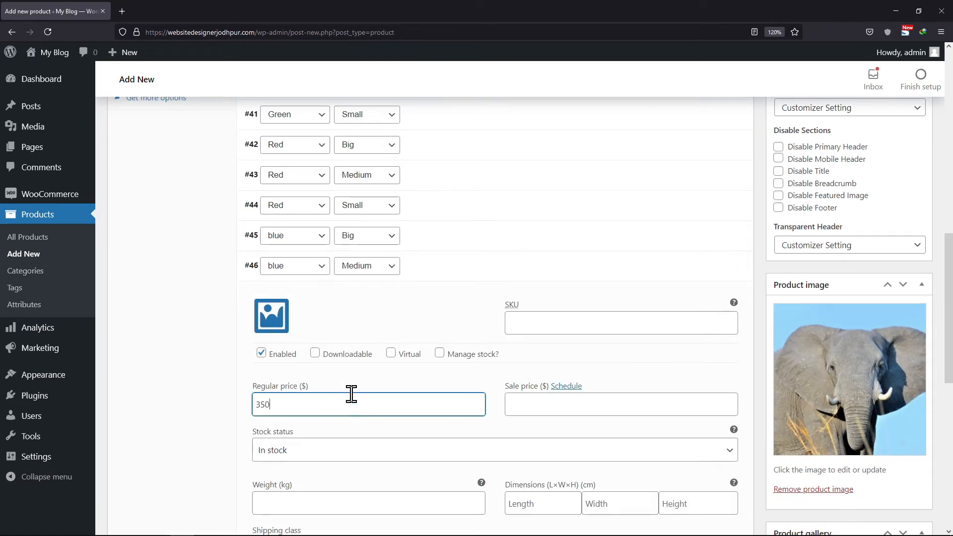
click(417, 265)
click(273, 327)
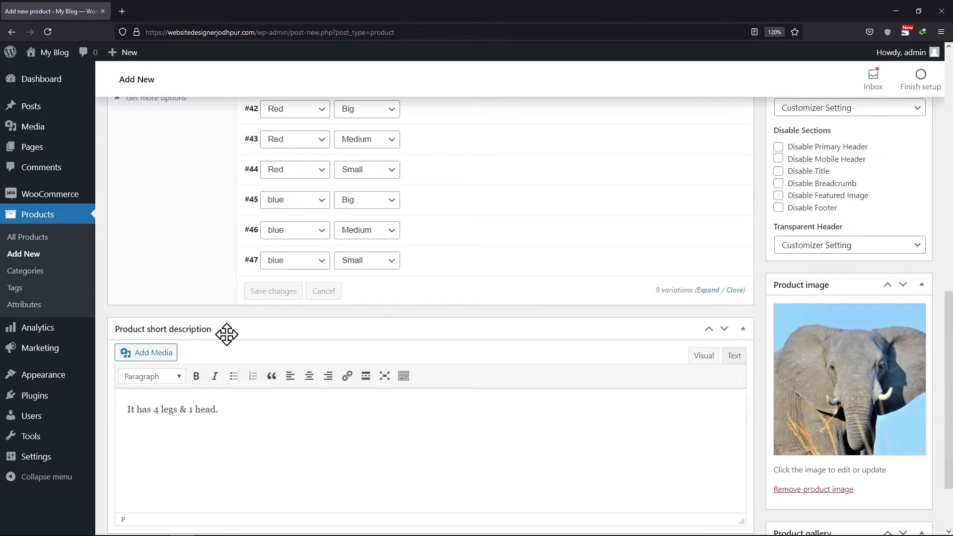
Assign the Elephant product to the Animal category and publish it.
scroll(546, 342, up, 8)
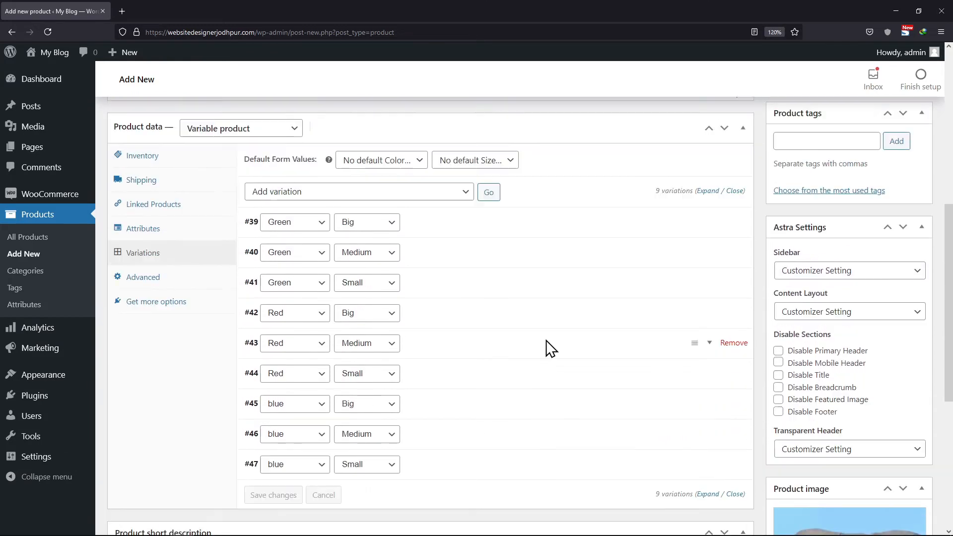
scroll(546, 343, up, 3)
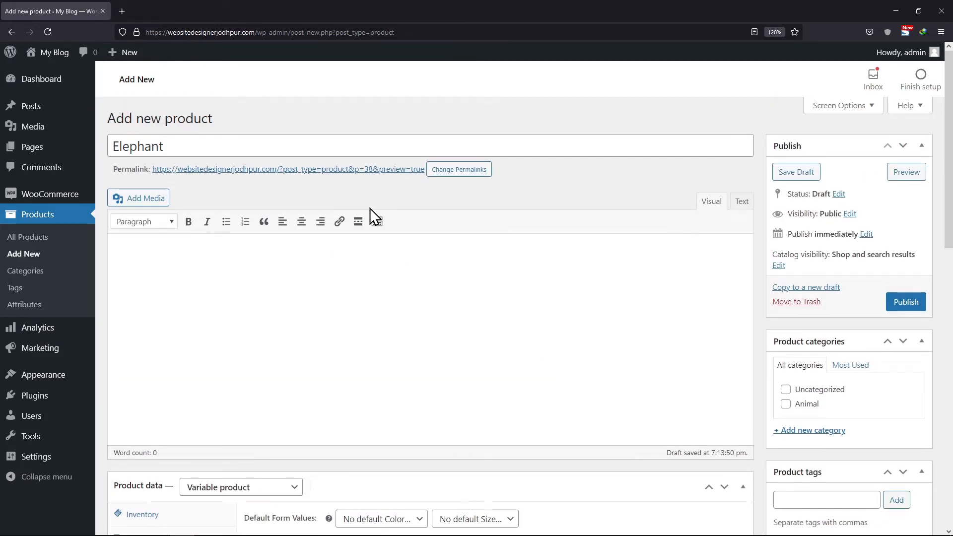
click(786, 405)
click(917, 300)
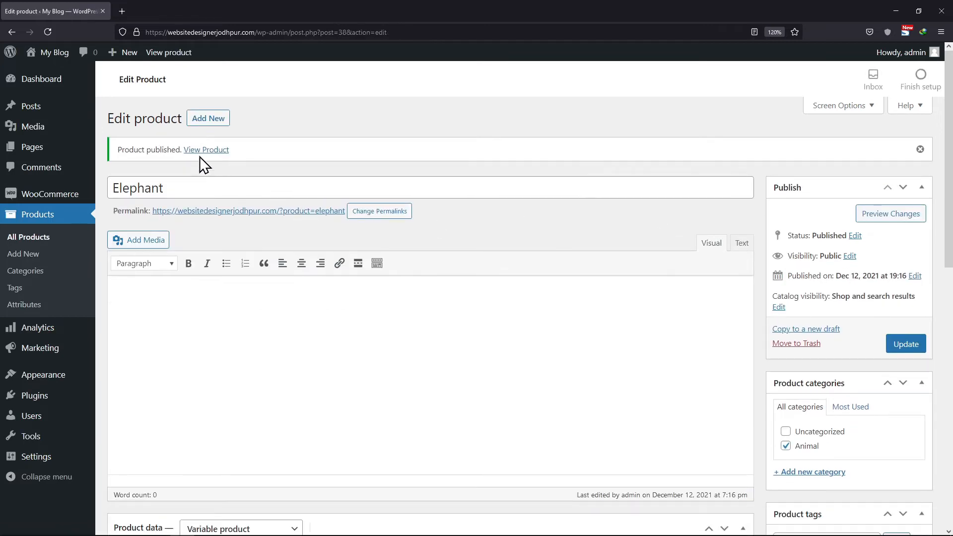
Open the published Elephant product's store page in a new browser tab and switch to it.
right_click(198, 150)
click(234, 163)
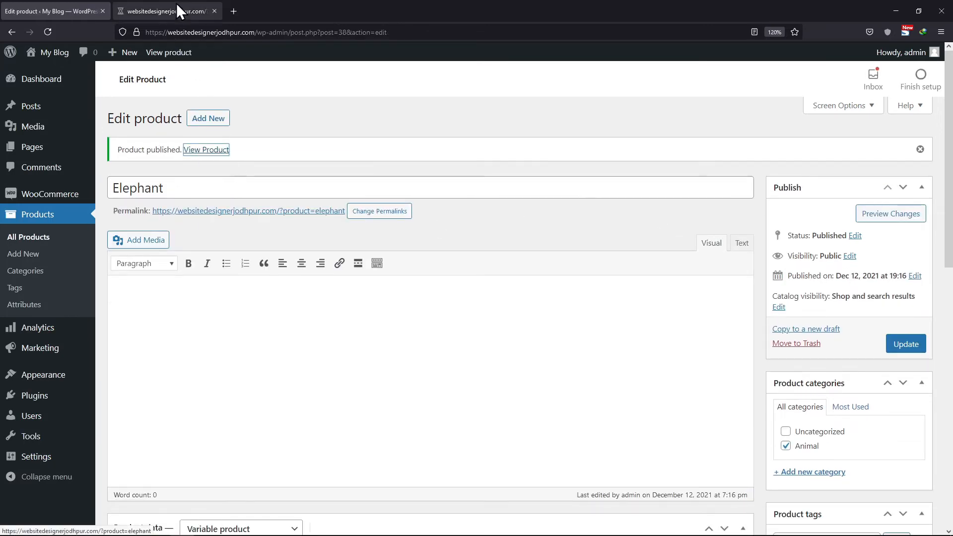
click(177, 6)
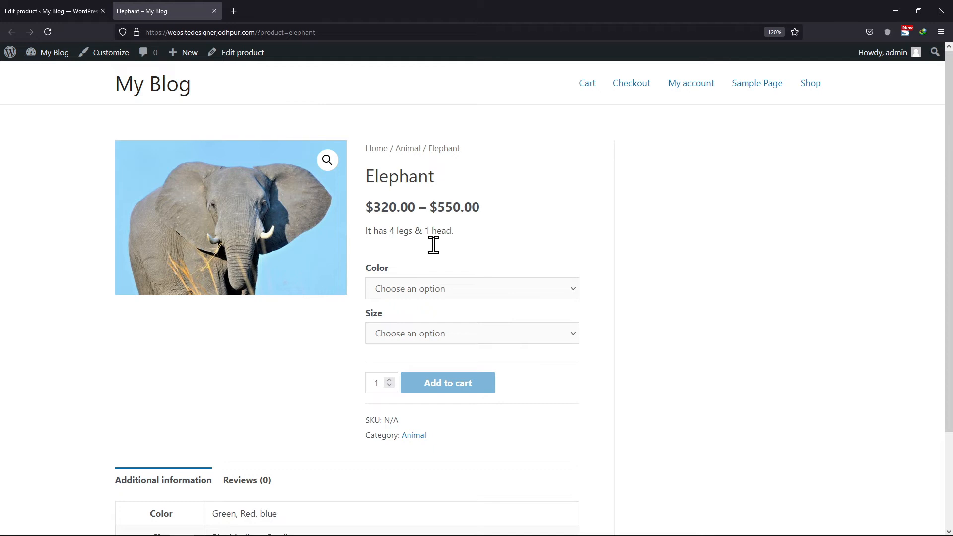
Check the price for color Green and size Medium on the product page and clear the selection.
click(437, 289)
click(432, 330)
click(431, 333)
click(419, 392)
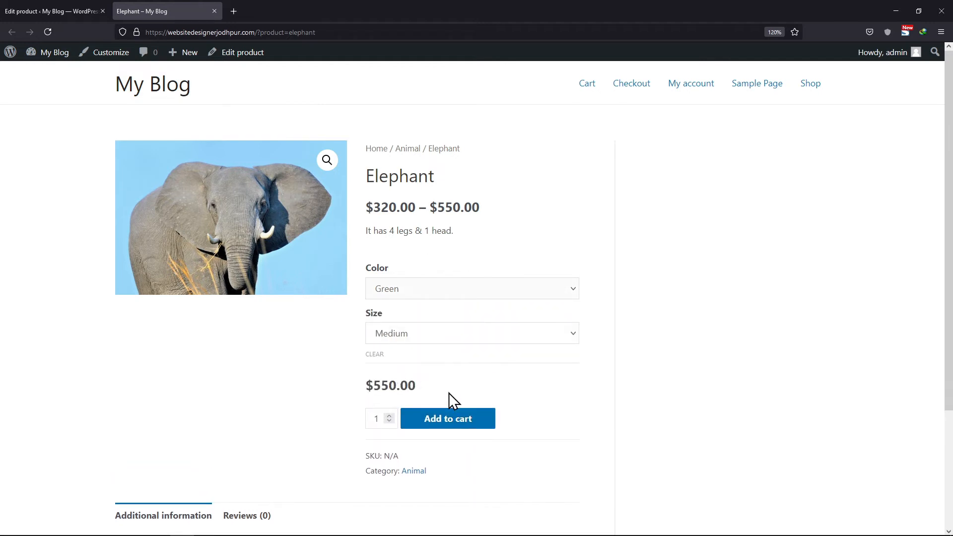
click(375, 354)
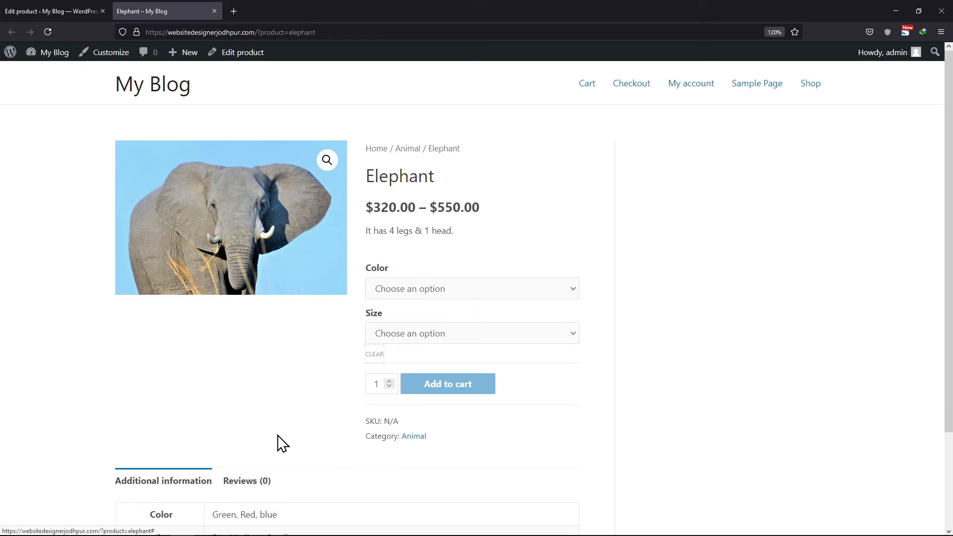